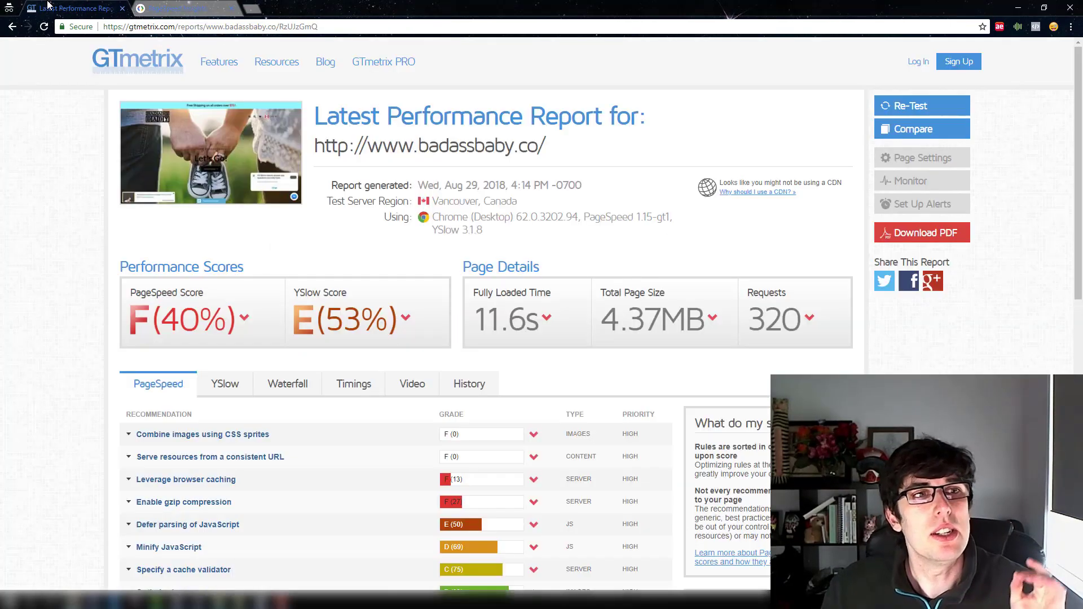
# Switch to the GTmetrix report for badassbaby.co (PageSpeed F 40%, YSlow E 53%).
pyautogui.click(74, 8)
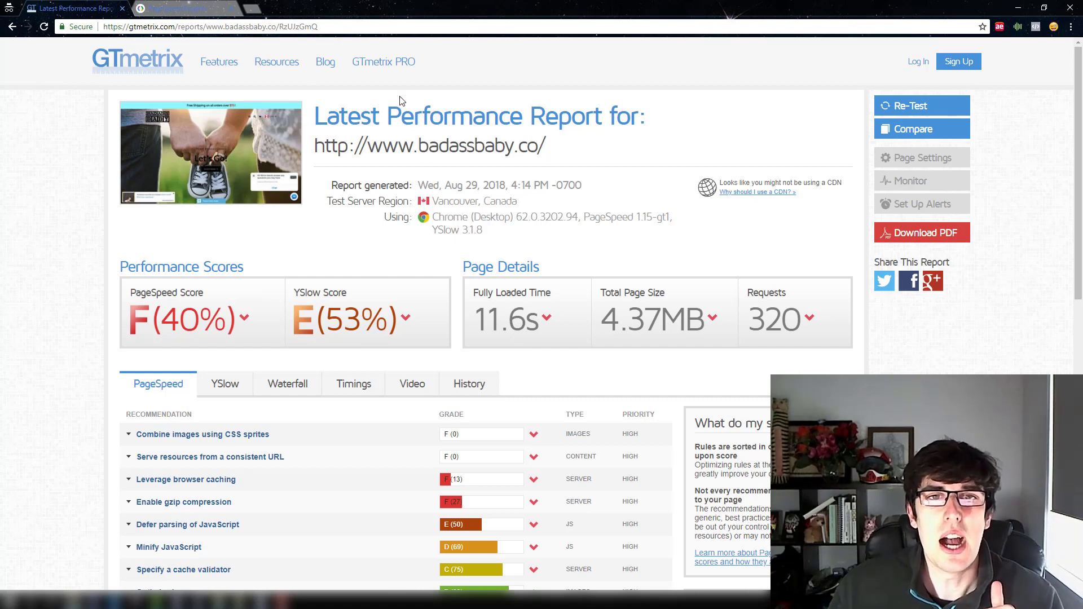
# Open the tested badassbaby.co store in a new tab and scroll through its homepage.
pyautogui.click(479, 158)
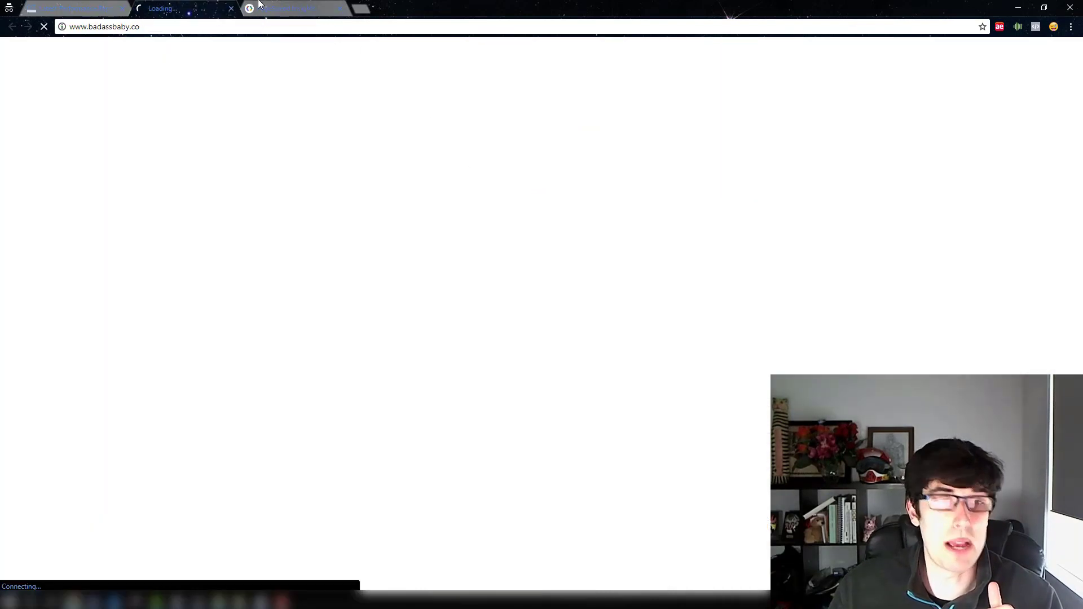
pyautogui.click(103, 6)
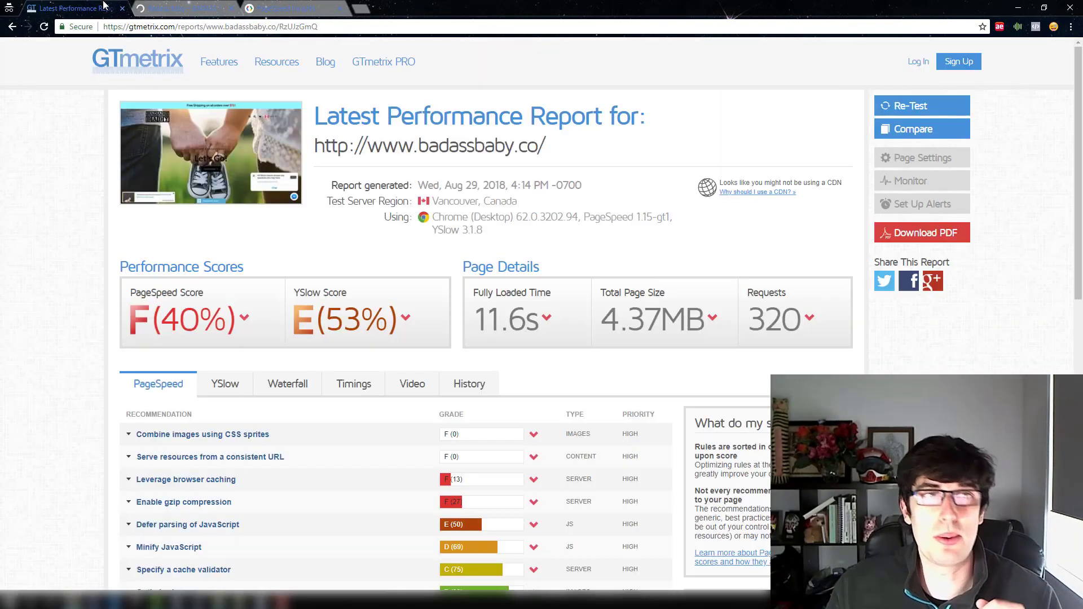
pyautogui.click(164, 6)
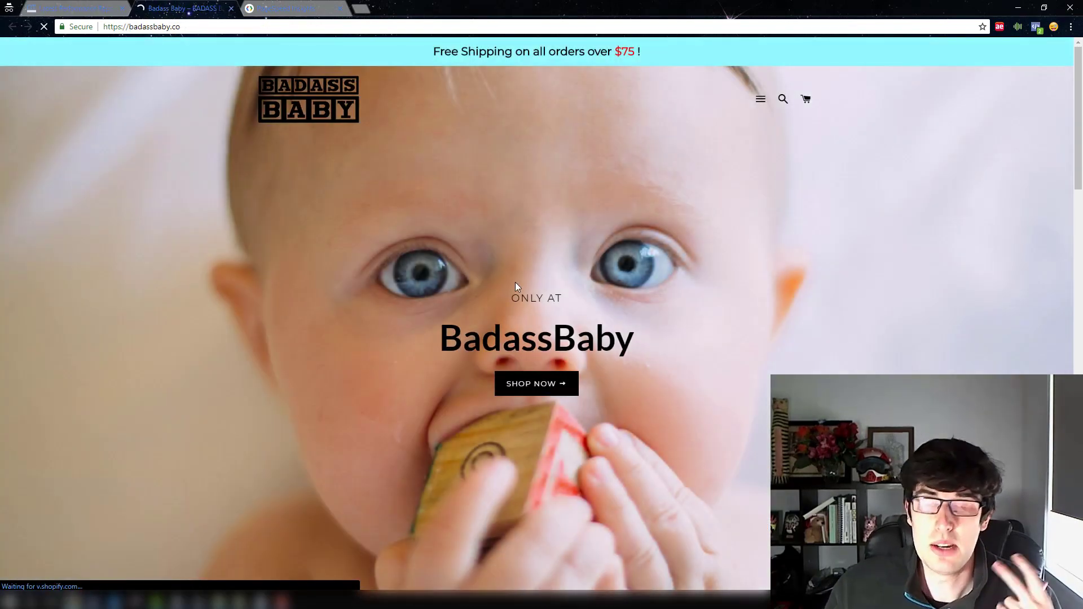
pyautogui.scroll(-4, 515, 282)
pyautogui.scroll(-7, 513, 271)
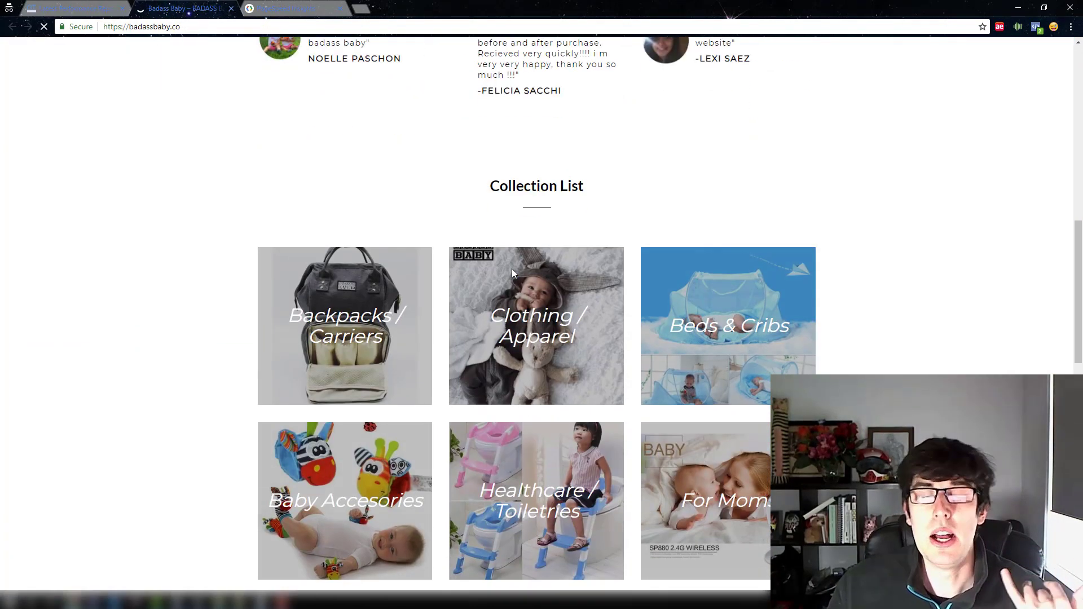
pyautogui.scroll(4, 512, 269)
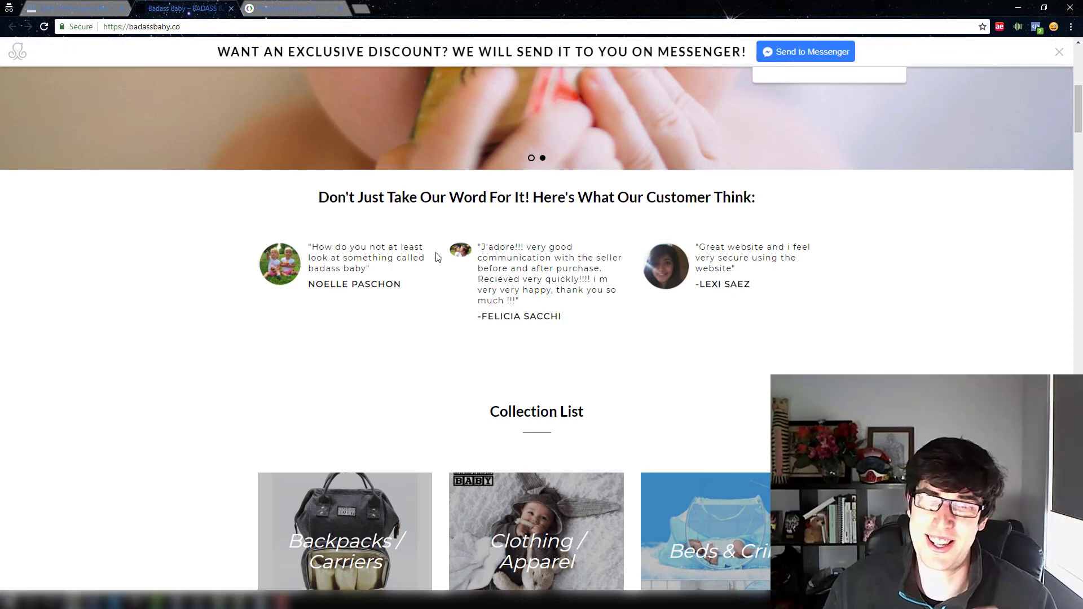
pyautogui.scroll(5, 528, 296)
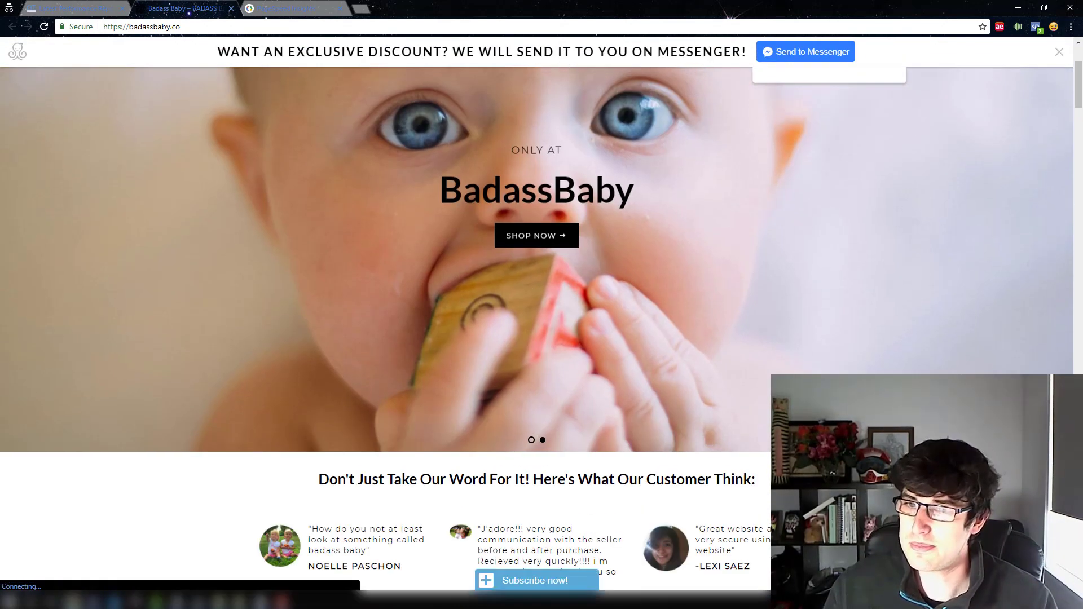
# Browse further down the homepage, minimize the Subscribe now popup, and return to GTmetrix.
pyautogui.scroll(-6, 377, 359)
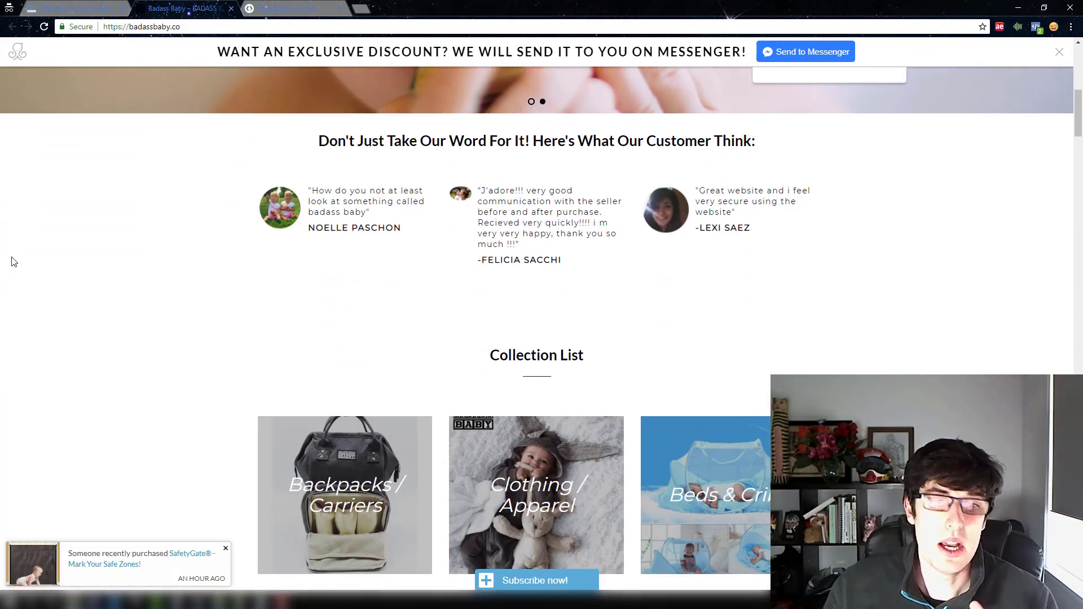
pyautogui.scroll(-6, 23, 258)
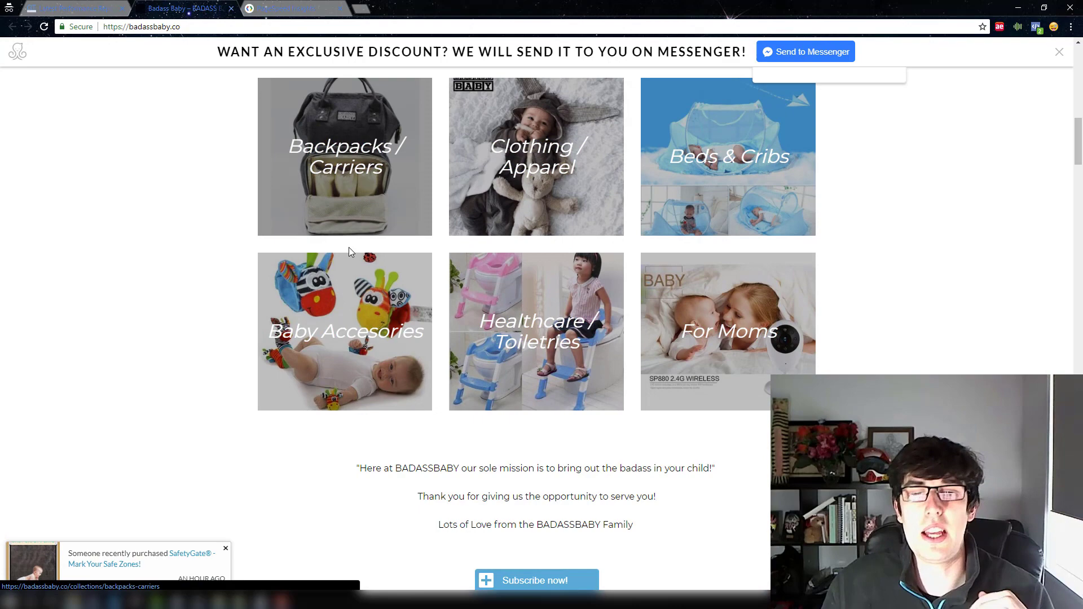
pyautogui.scroll(-4, 321, 286)
pyautogui.scroll(12, 321, 286)
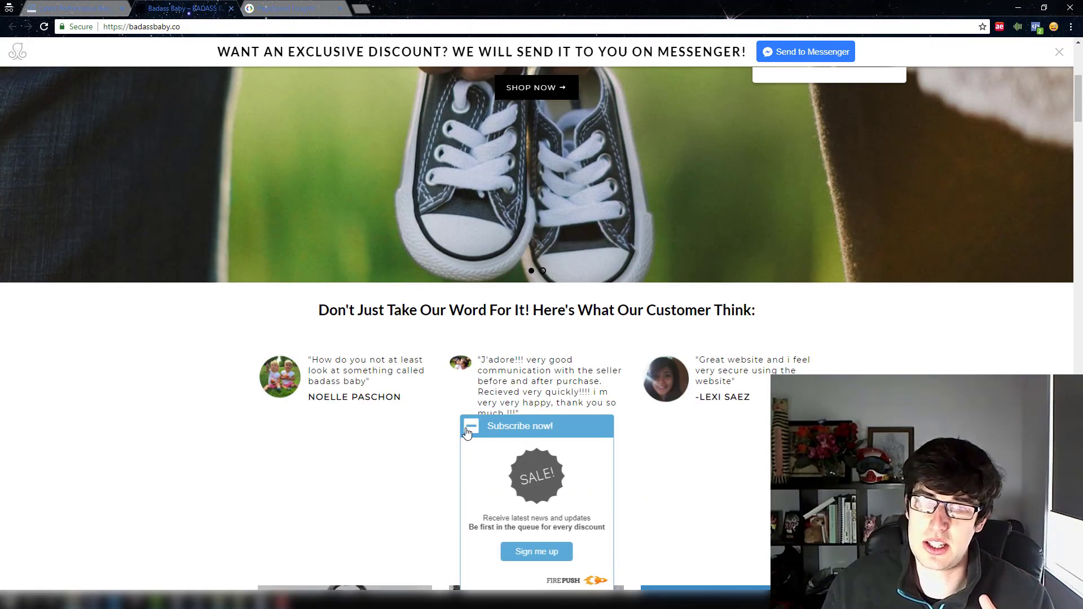
pyautogui.click(466, 428)
pyautogui.click(68, 7)
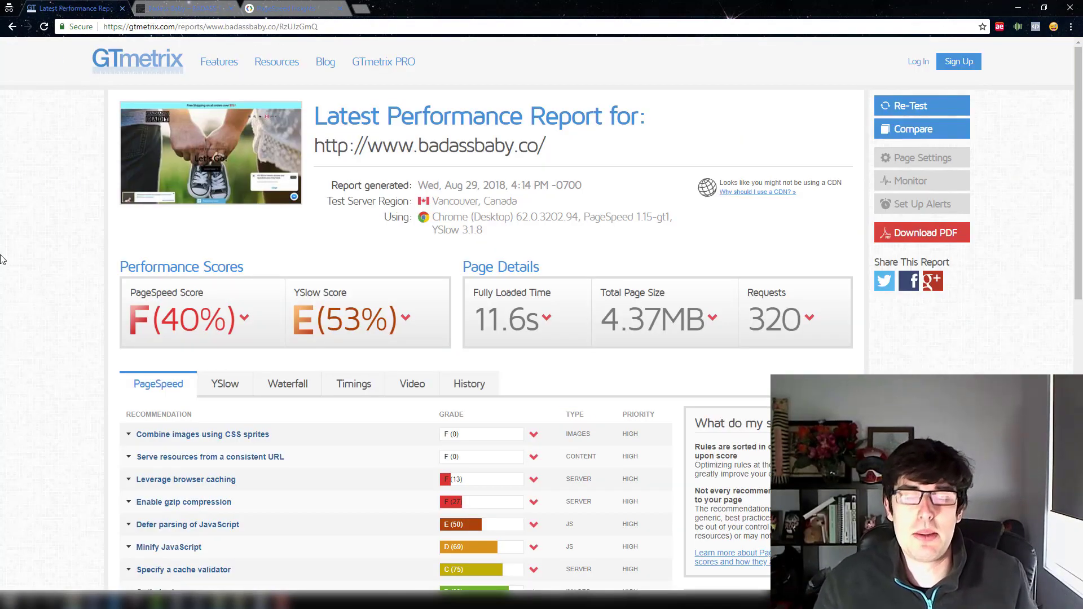
pyautogui.scroll(-1, 271, 275)
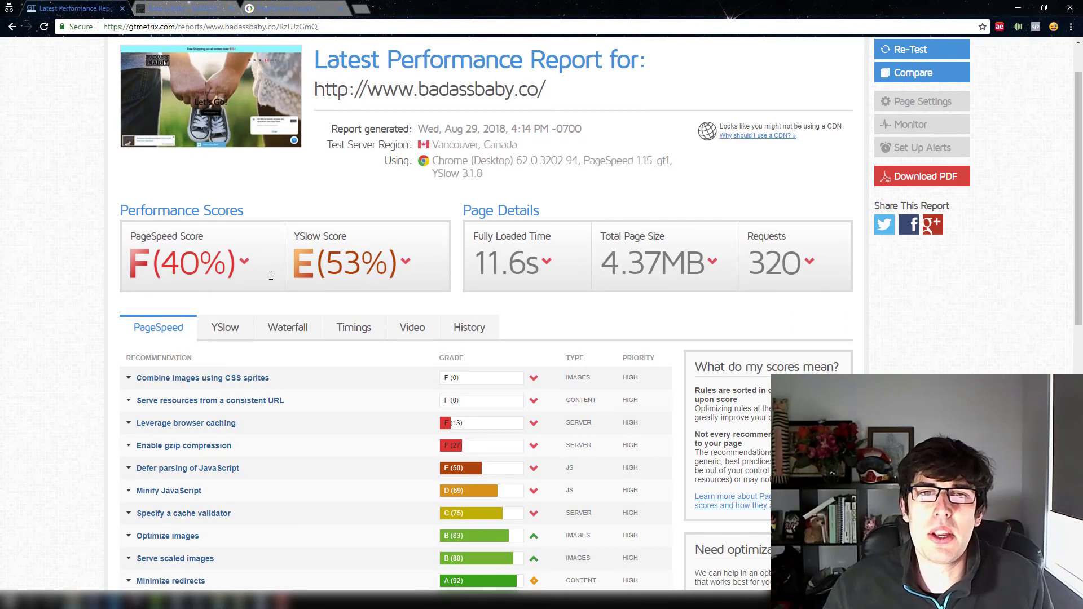
pyautogui.moveTo(474, 255)
pyautogui.mouseDown()
pyautogui.moveTo(547, 261)
pyautogui.moveTo(457, 263)
pyautogui.mouseUp()
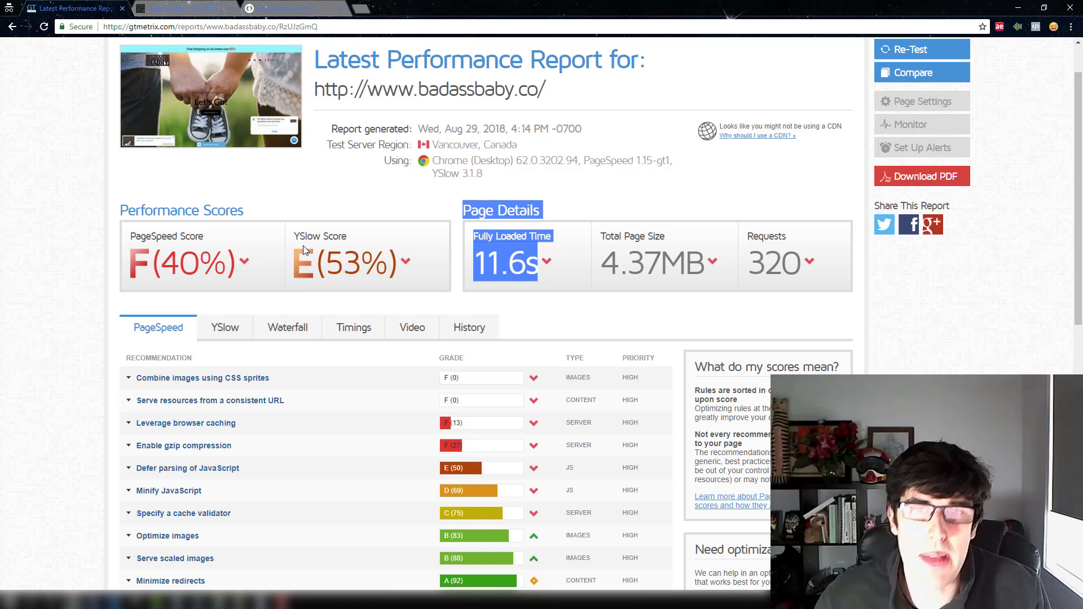
pyautogui.click(541, 326)
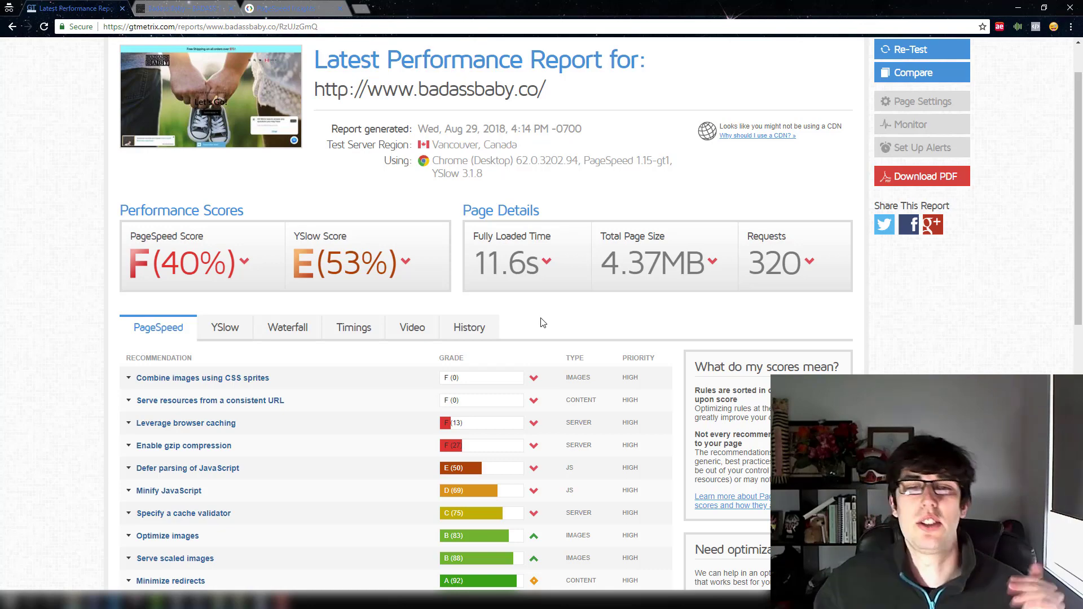
pyautogui.scroll(1, 23, 299)
pyautogui.scroll(-6, 20, 298)
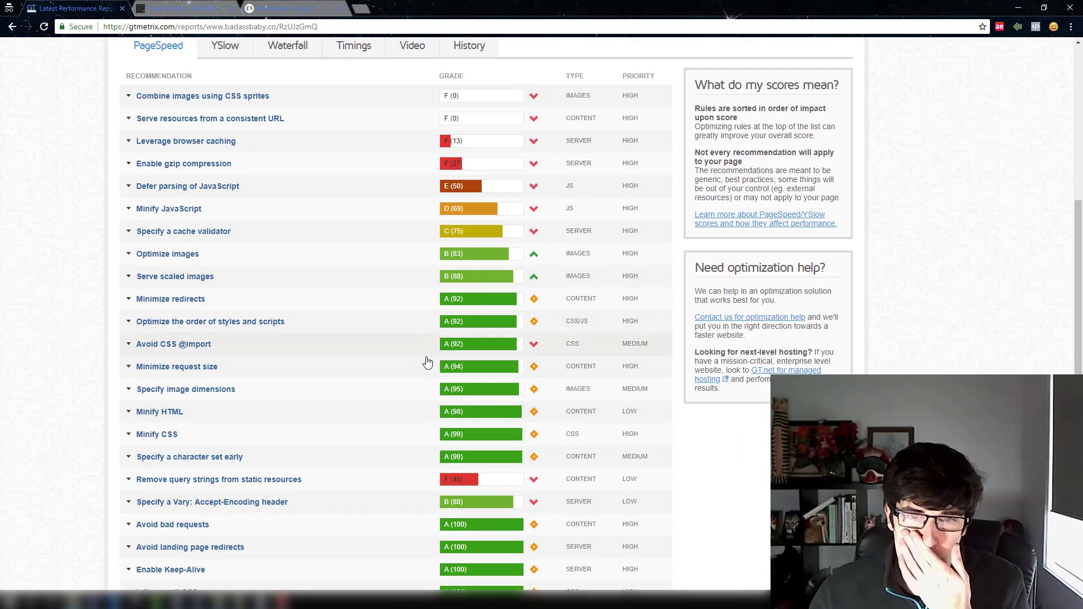
pyautogui.scroll(-5, 428, 363)
pyautogui.scroll(8, 427, 363)
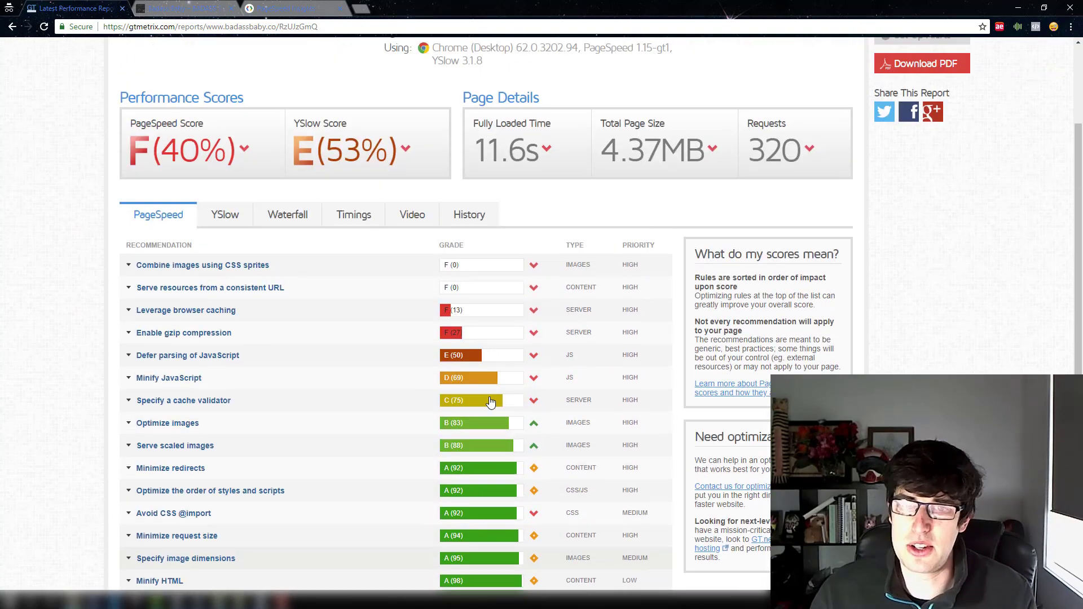
pyautogui.scroll(3, 969, 243)
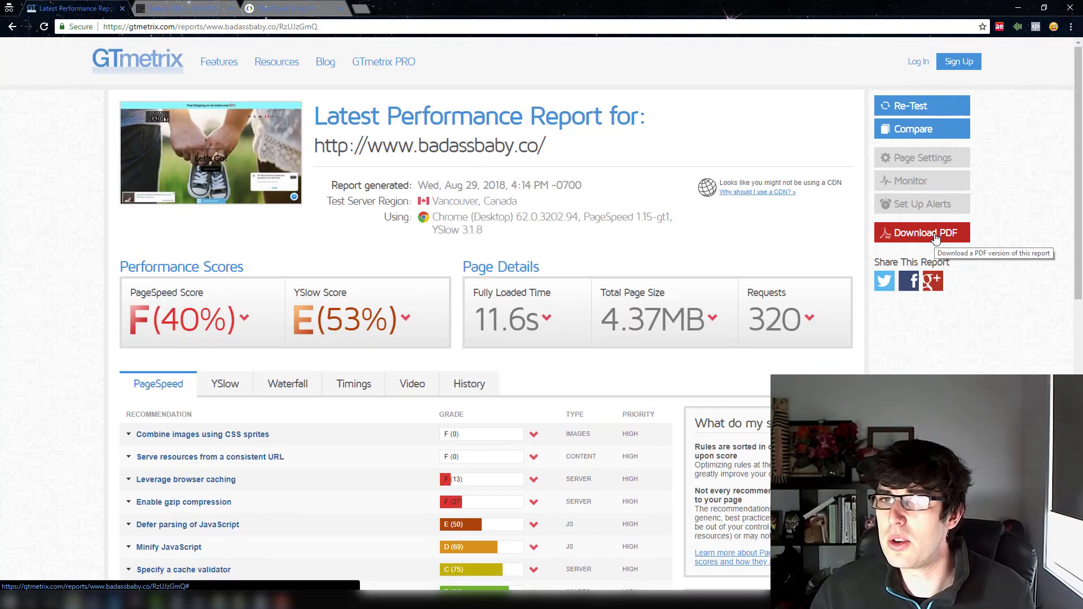
pyautogui.click(937, 233)
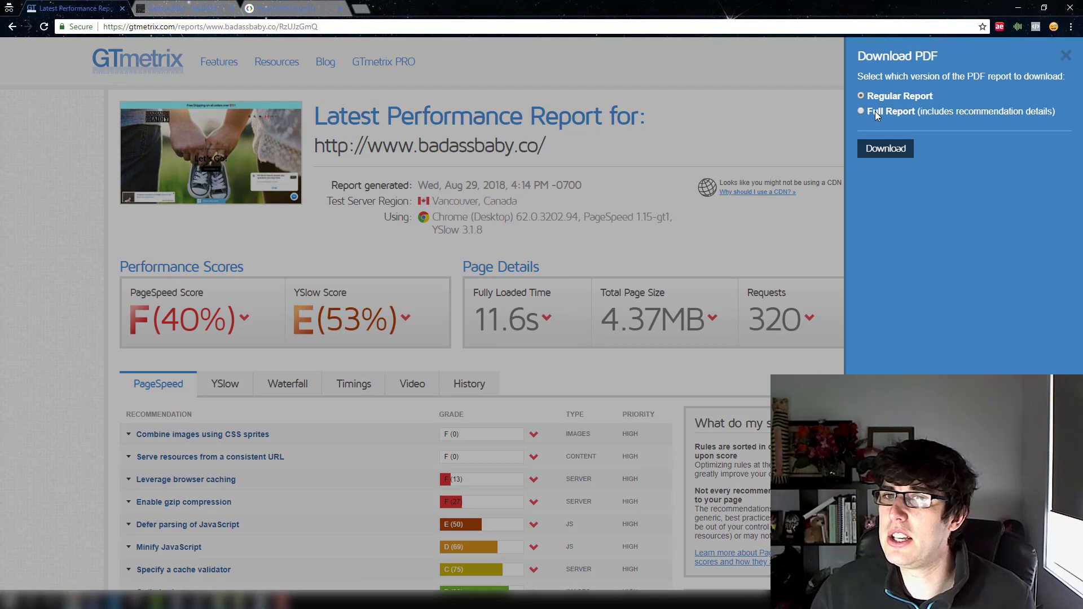
pyautogui.click(1065, 57)
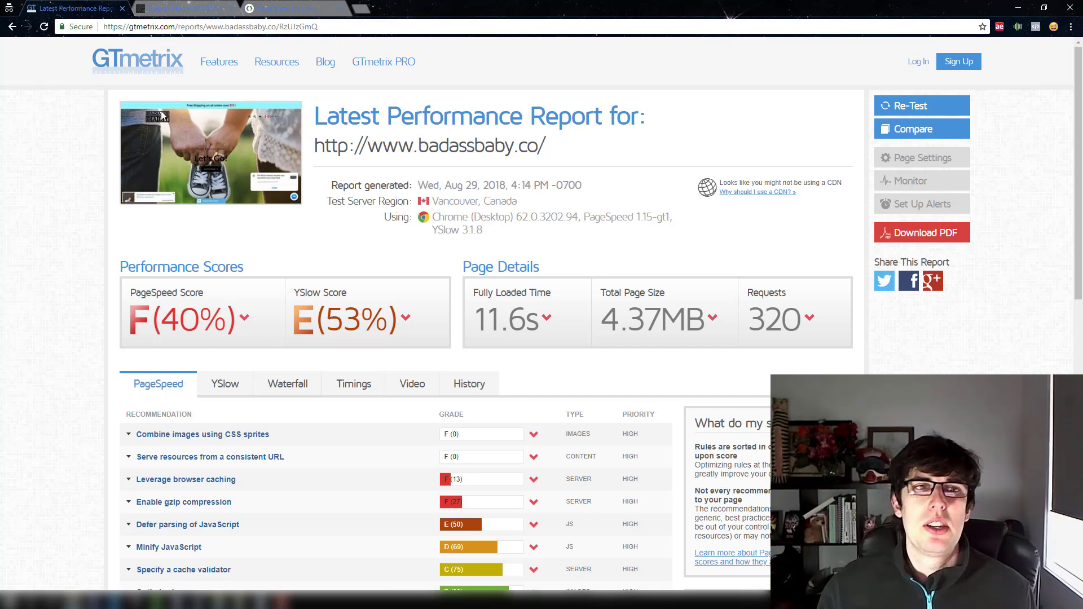
pyautogui.scroll(-11, 1, 404)
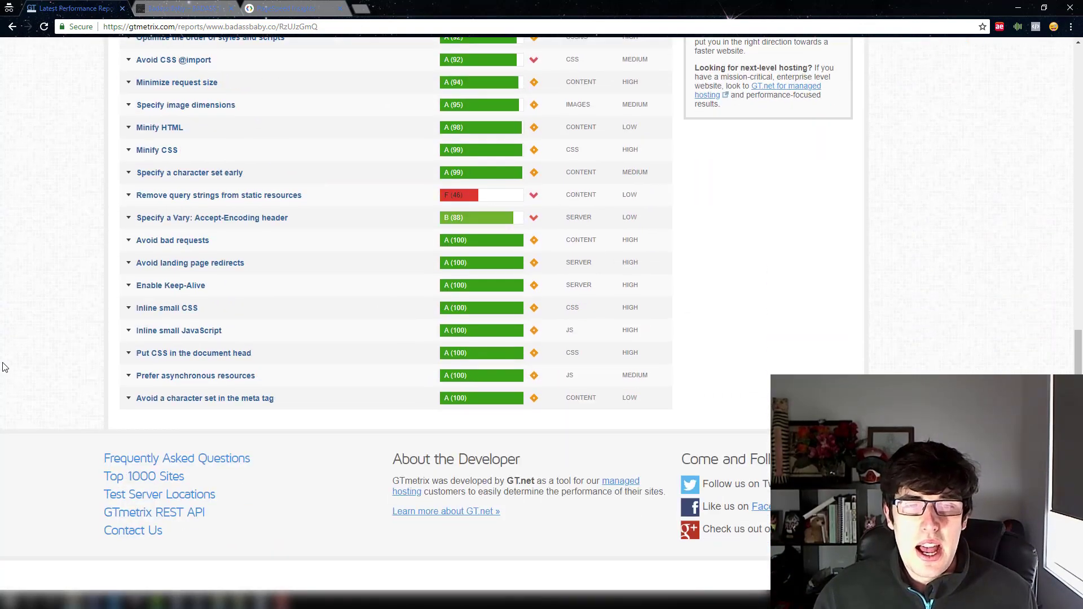
pyautogui.scroll(12, 2, 380)
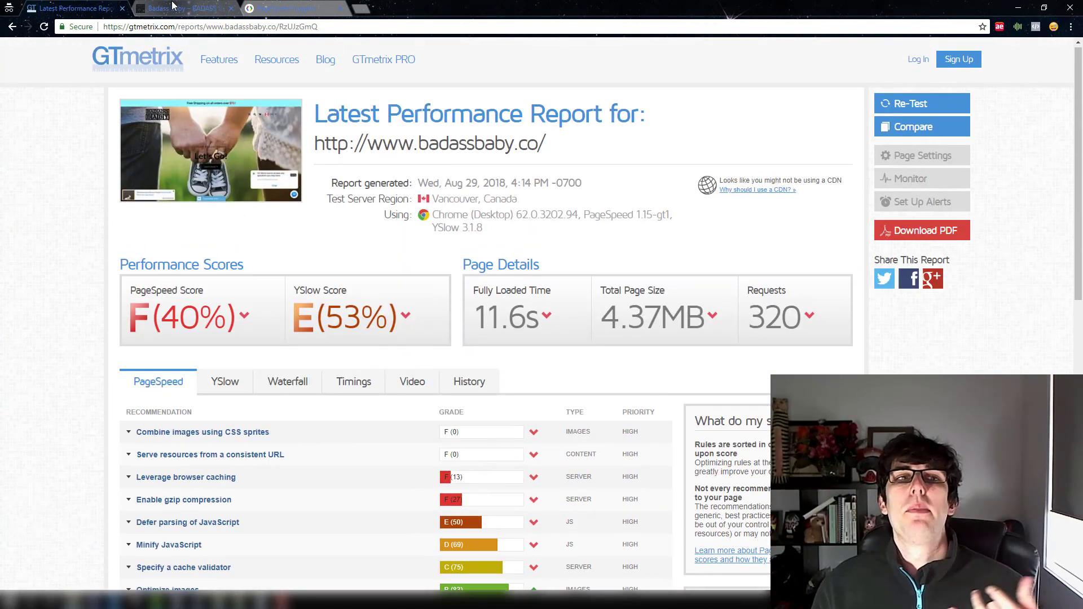
# Move the PageSpeed Insights tab to sit right after the GTmetrix report tab.
pyautogui.click(276, 8)
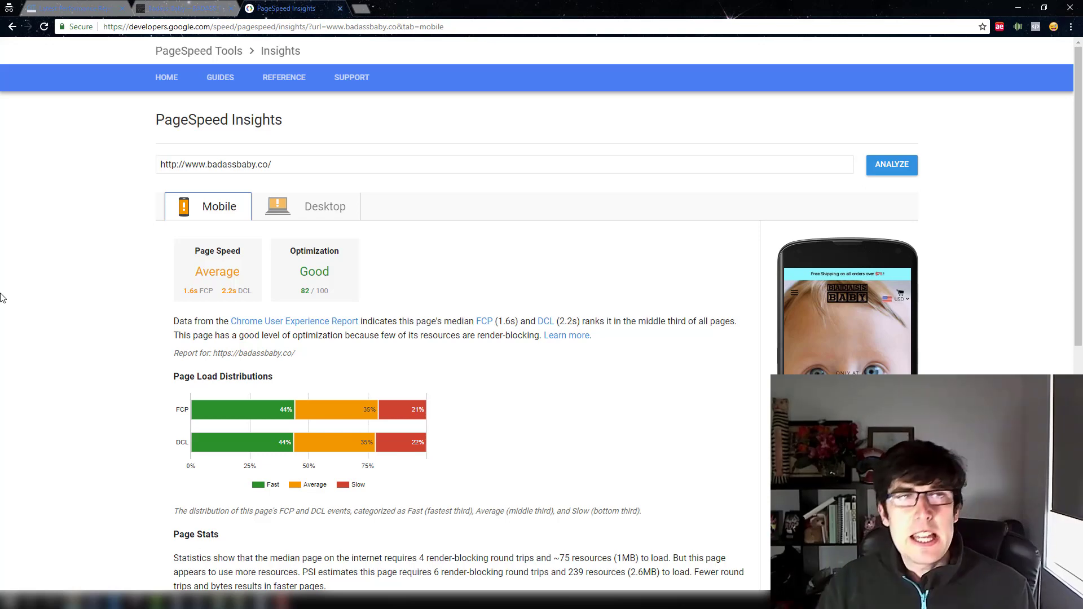
pyautogui.click(187, 8)
pyautogui.moveTo(294, 8); pyautogui.dragTo(192, 5)
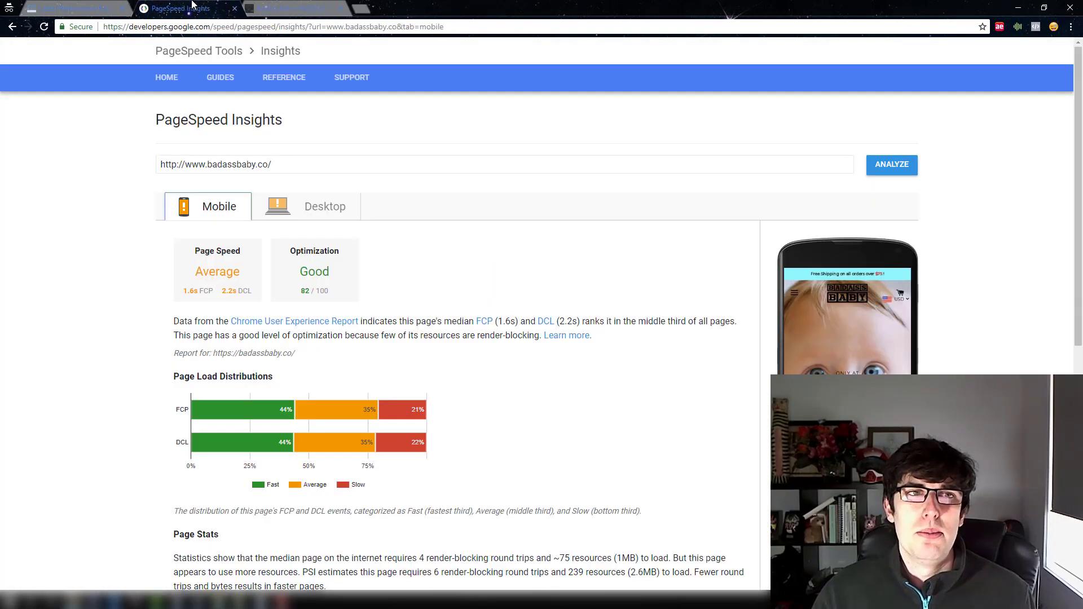
pyautogui.click(122, 7)
pyautogui.hotkey('ctrl', 'Tab')
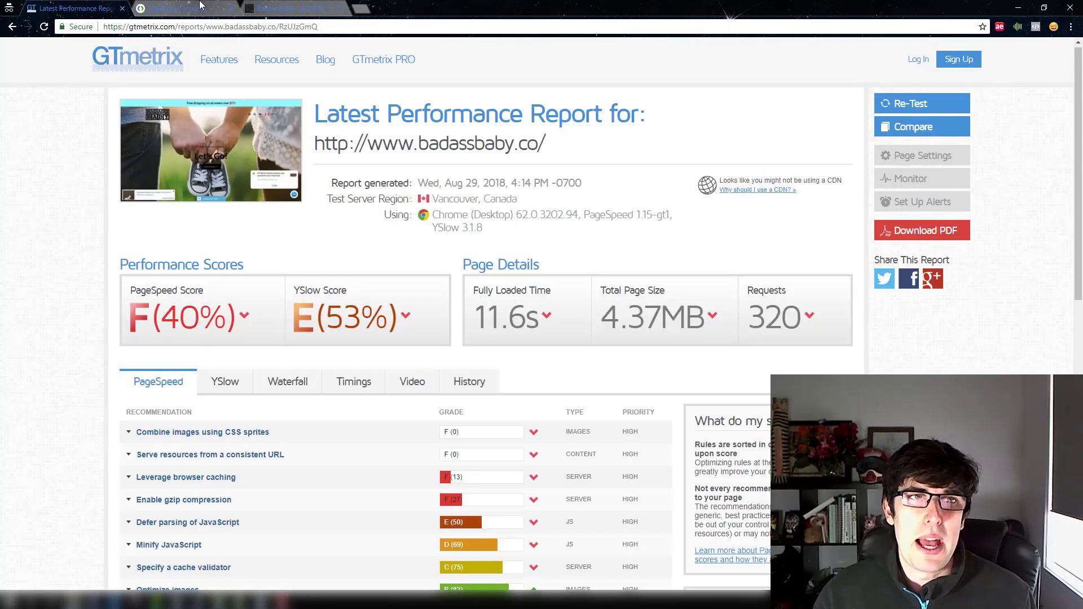
# Compare PageSpeed's Desktop and Mobile results, ending on Mobile, then return to GTmetrix.
pyautogui.moveTo(308, 272); pyautogui.dragTo(326, 275)
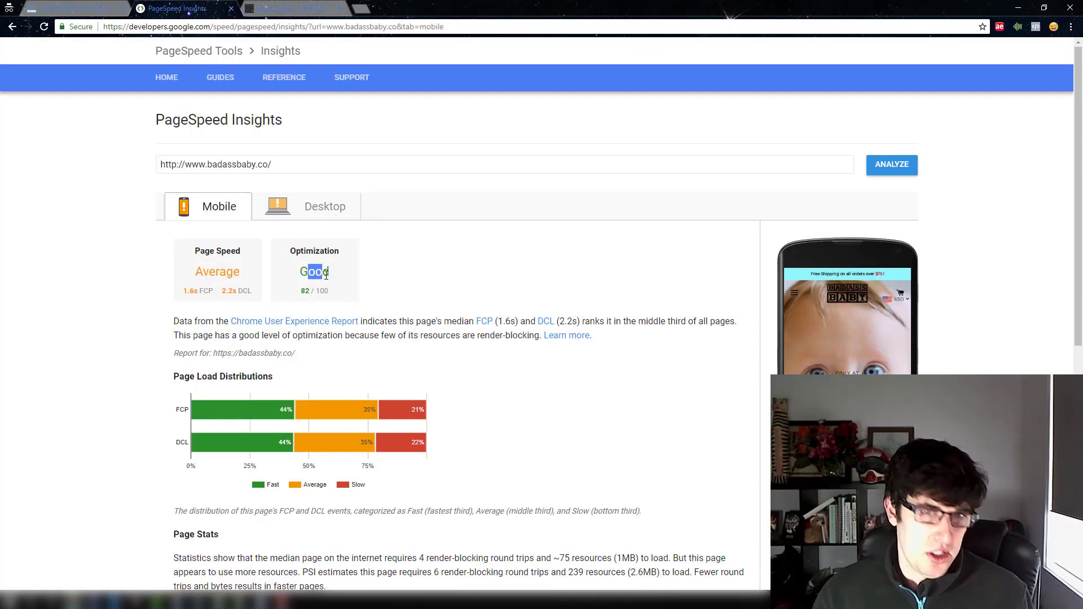
pyautogui.click(296, 211)
pyautogui.click(210, 212)
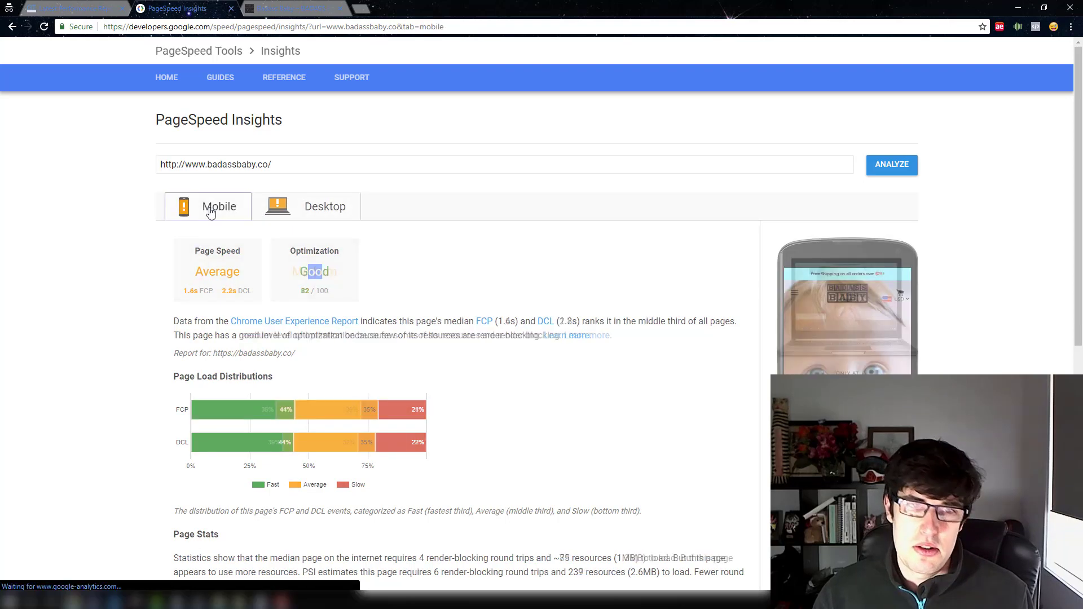
pyautogui.click(318, 217)
pyautogui.click(213, 205)
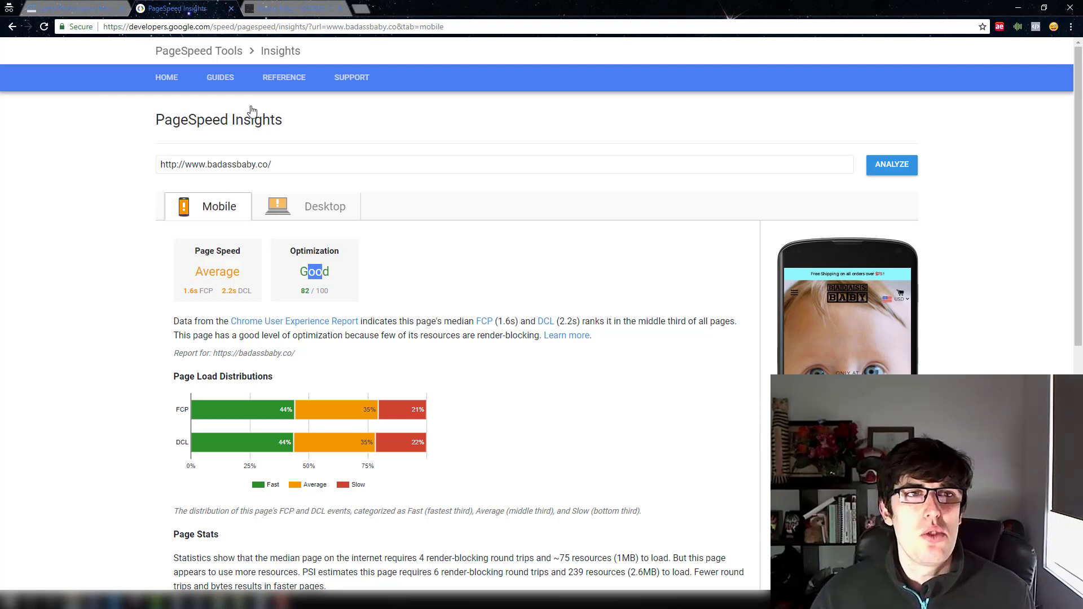
pyautogui.click(73, 7)
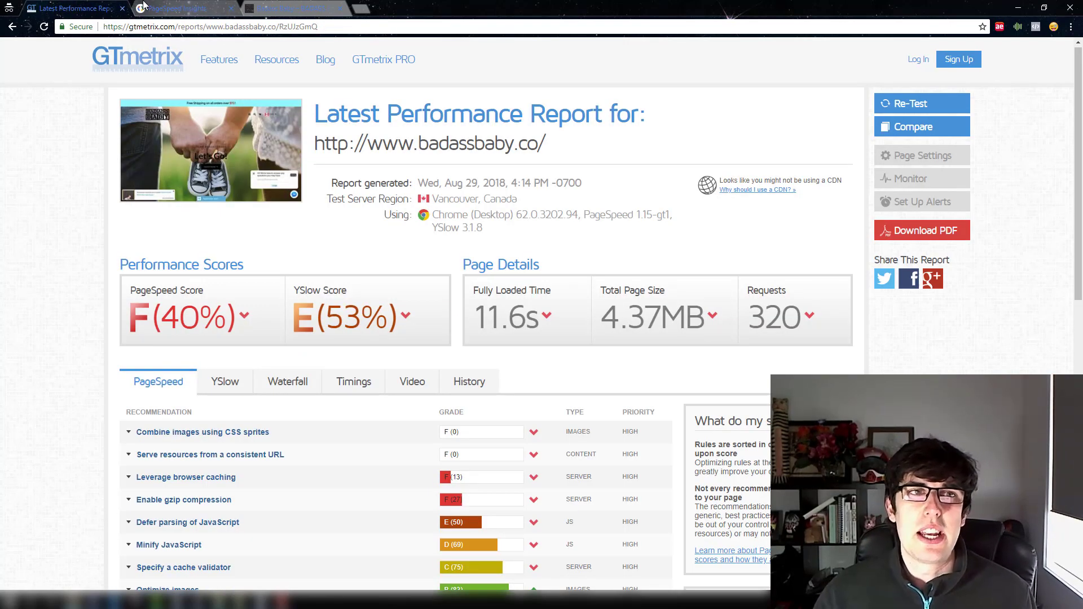
# Show fixes for the render-blocking JavaScript/CSS and Prioritize visible content suggestions.
pyautogui.click(172, 8)
pyautogui.scroll(-7, 6, 263)
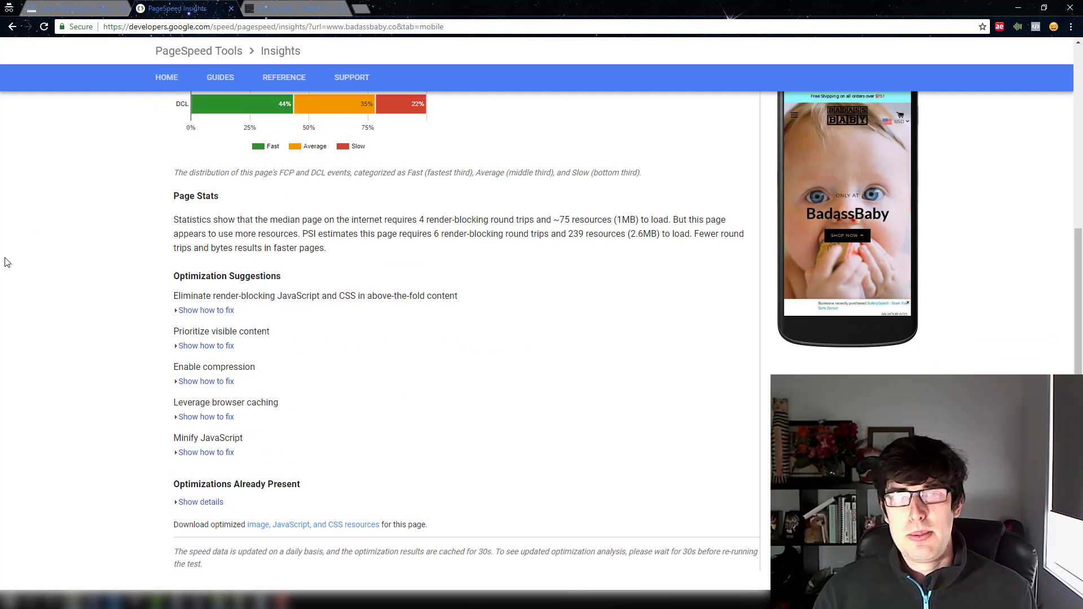
pyautogui.scroll(3, 11, 255)
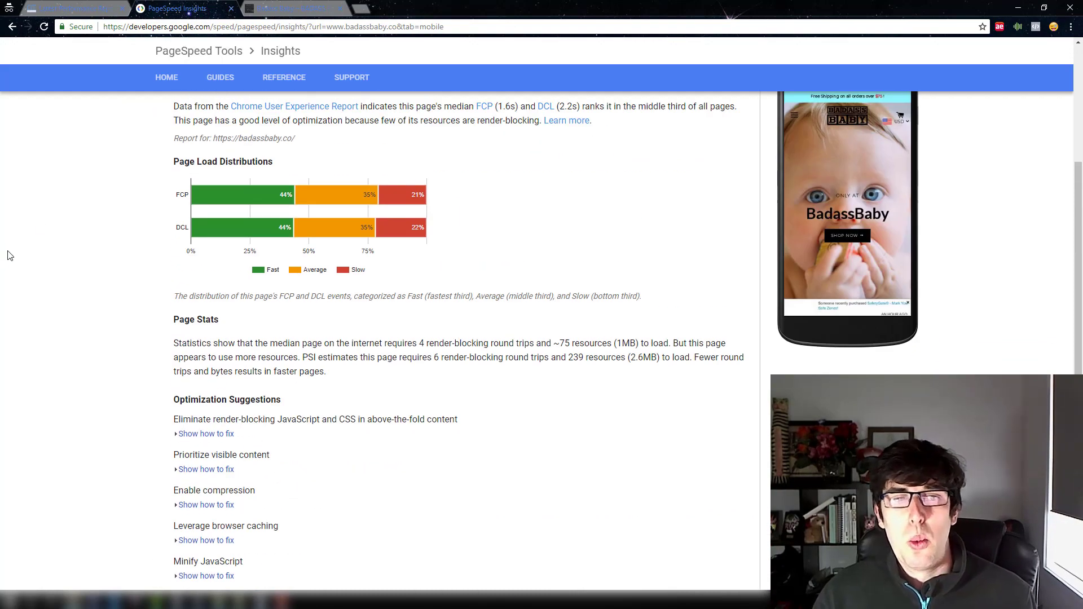
pyautogui.scroll(-2, 9, 259)
pyautogui.click(181, 321)
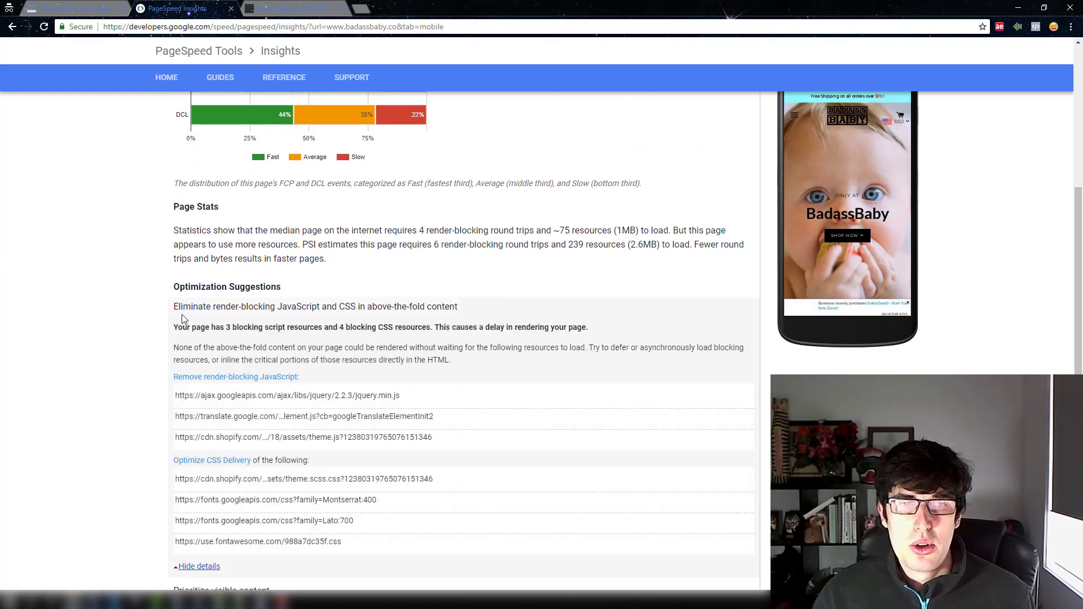
pyautogui.scroll(-3, 194, 421)
pyautogui.click(205, 437)
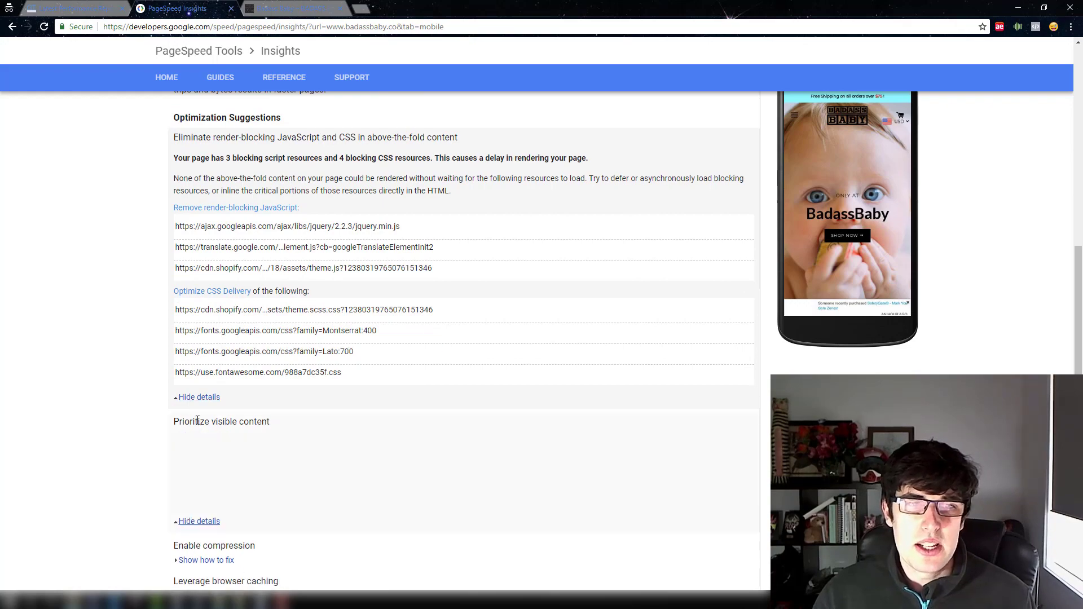
# Compare against the GTmetrix report, then scroll PageSpeed results back to the 82/100 summary.
pyautogui.scroll(-4, 162, 392)
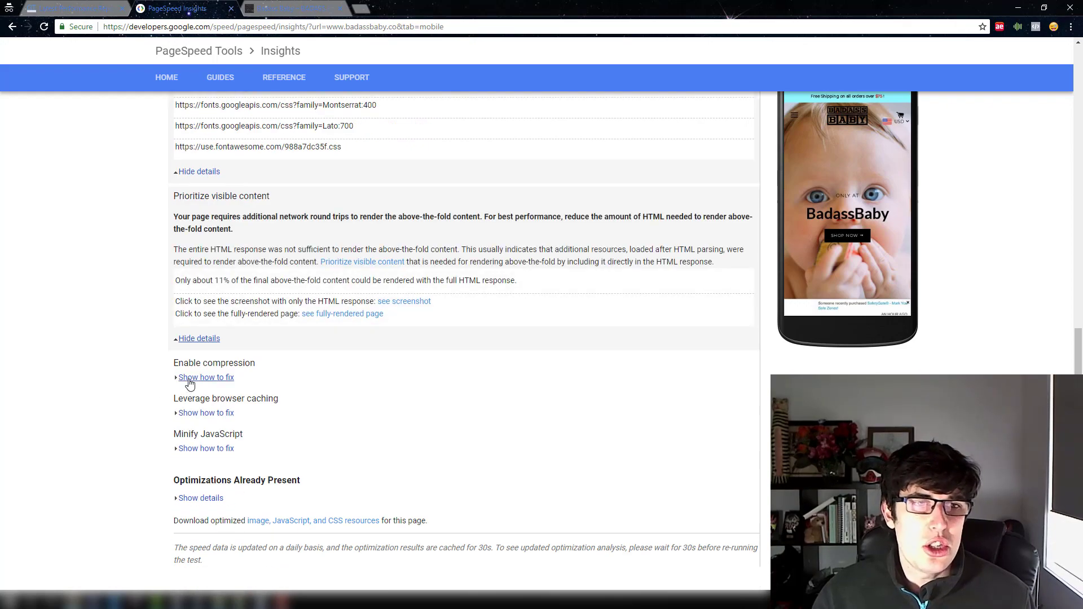
pyautogui.scroll(6, 187, 384)
pyautogui.click(109, 7)
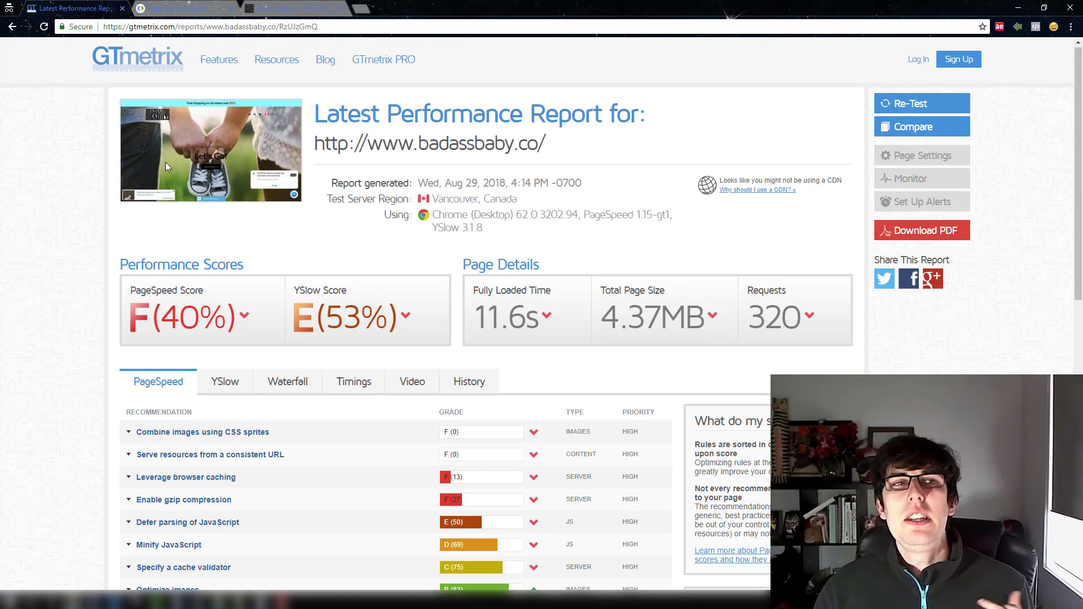
pyautogui.click(160, 9)
pyautogui.scroll(5, 86, 400)
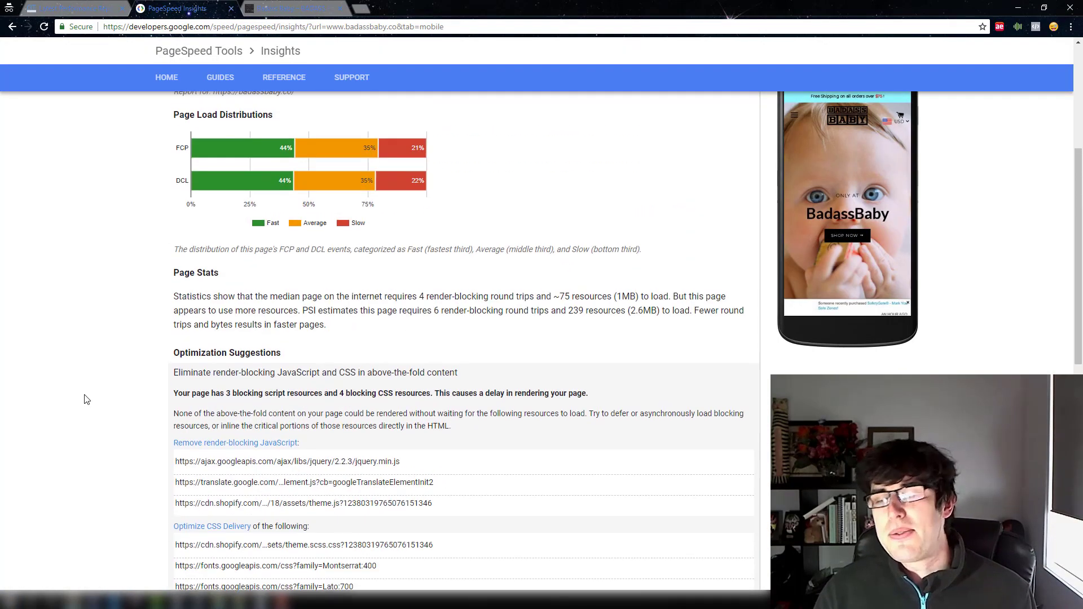
pyautogui.scroll(2, 86, 400)
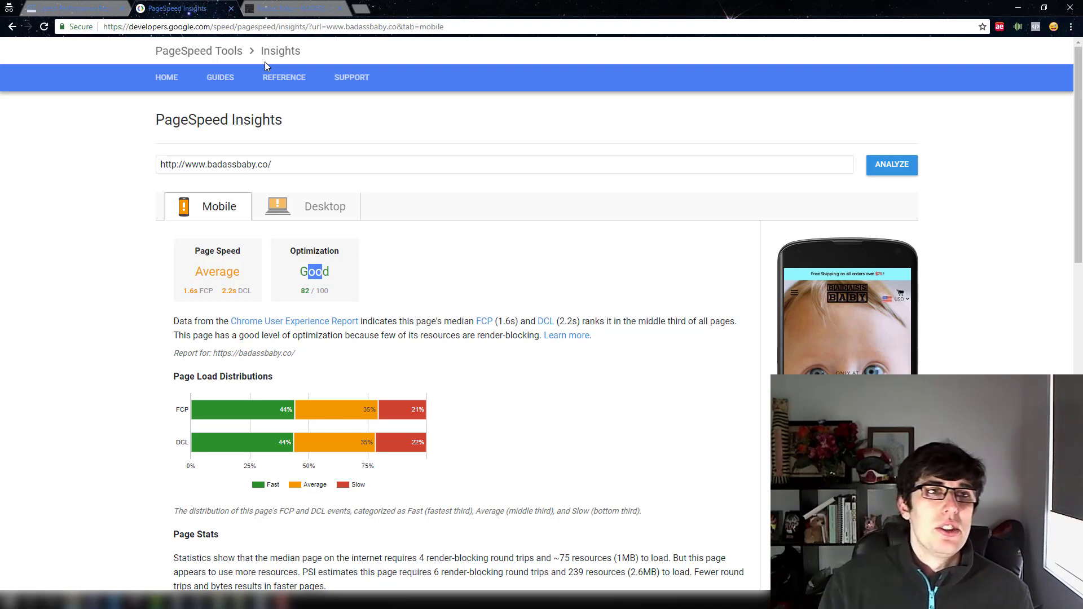
# Pass through the GTmetrix and PageSpeed tabs to the live badassbaby.co store homepage.
pyautogui.click(42, 6)
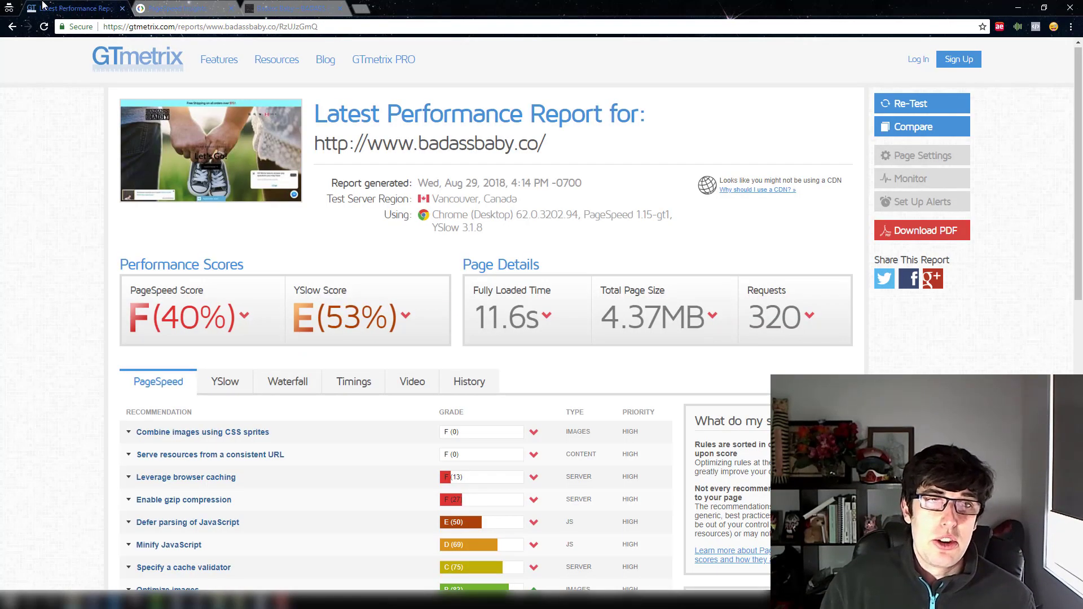
pyautogui.click(158, 8)
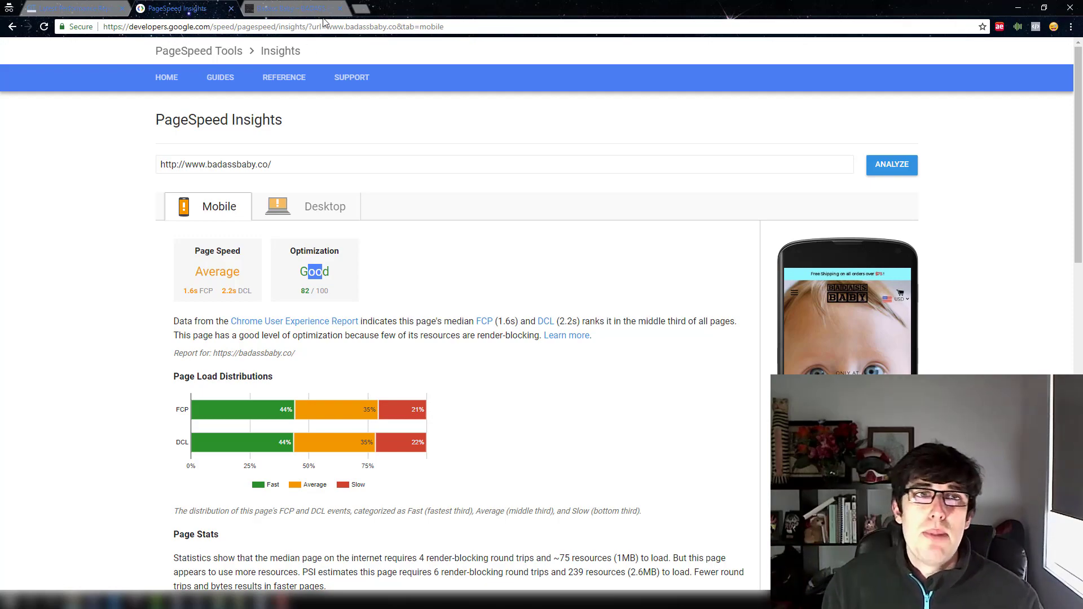
pyautogui.hotkey('ctrl', 'Tab')
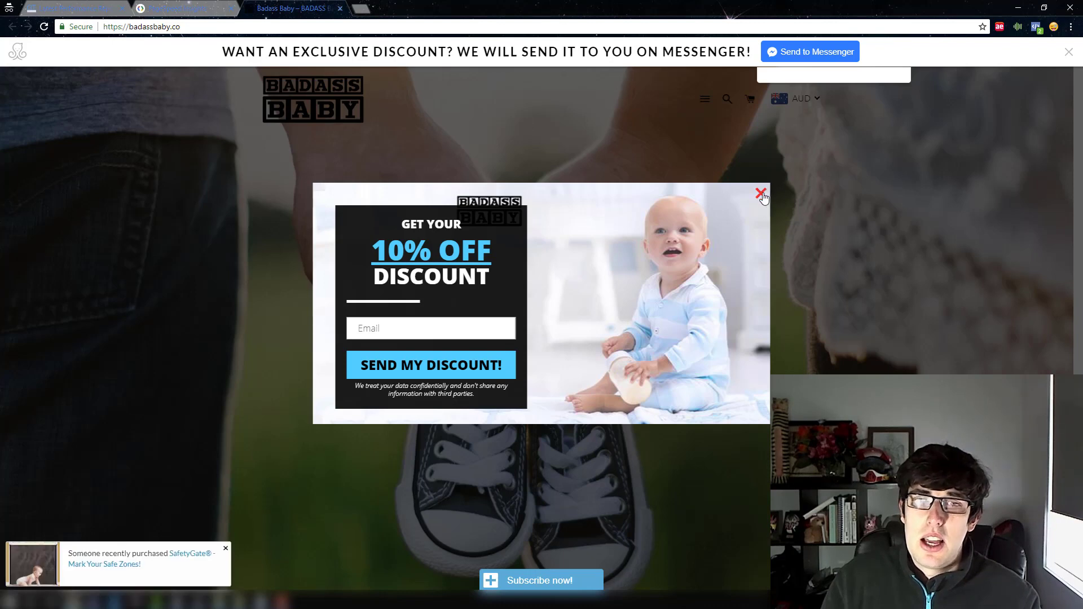
# Close the 10% off discount popup and scroll the homepage toward Featured Products.
pyautogui.click(760, 194)
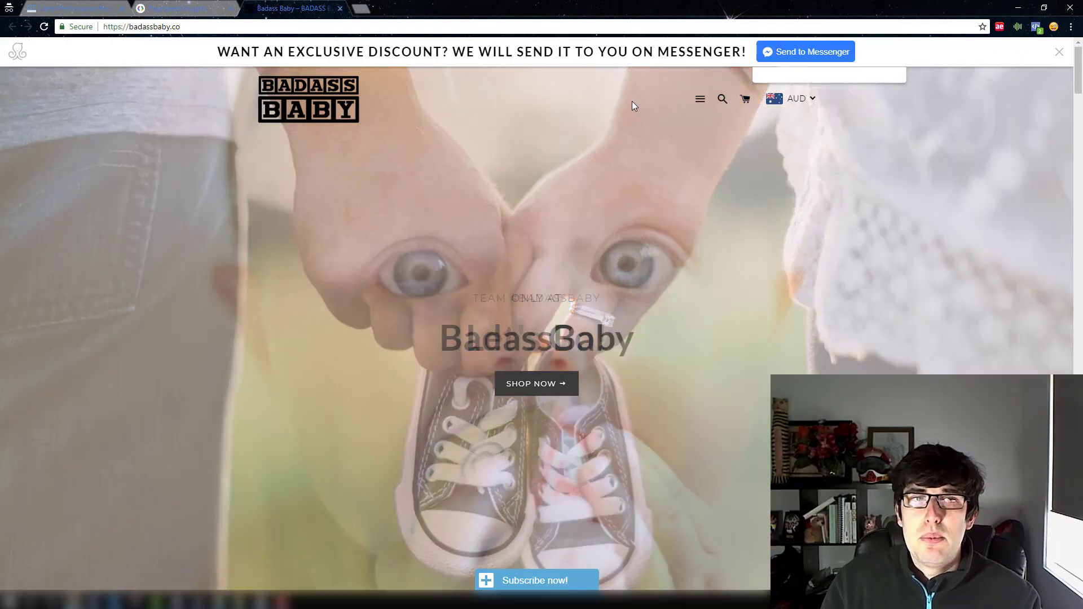
pyautogui.scroll(-12, 520, 169)
pyautogui.scroll(-3, 519, 166)
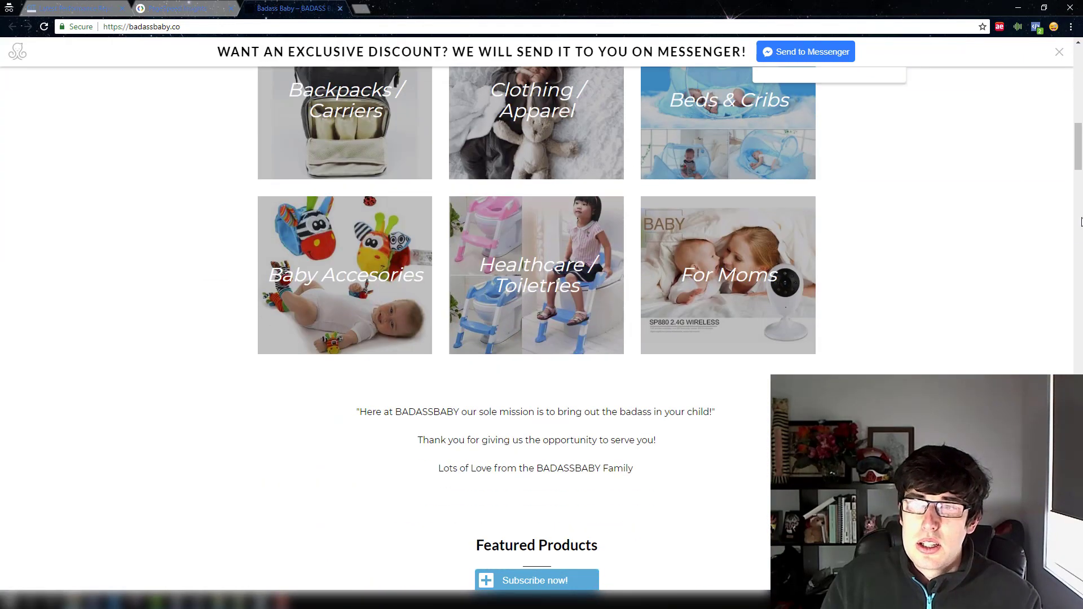
pyautogui.click(1079, 208)
pyautogui.moveTo(1079, 208); pyautogui.dragTo(1080, 51)
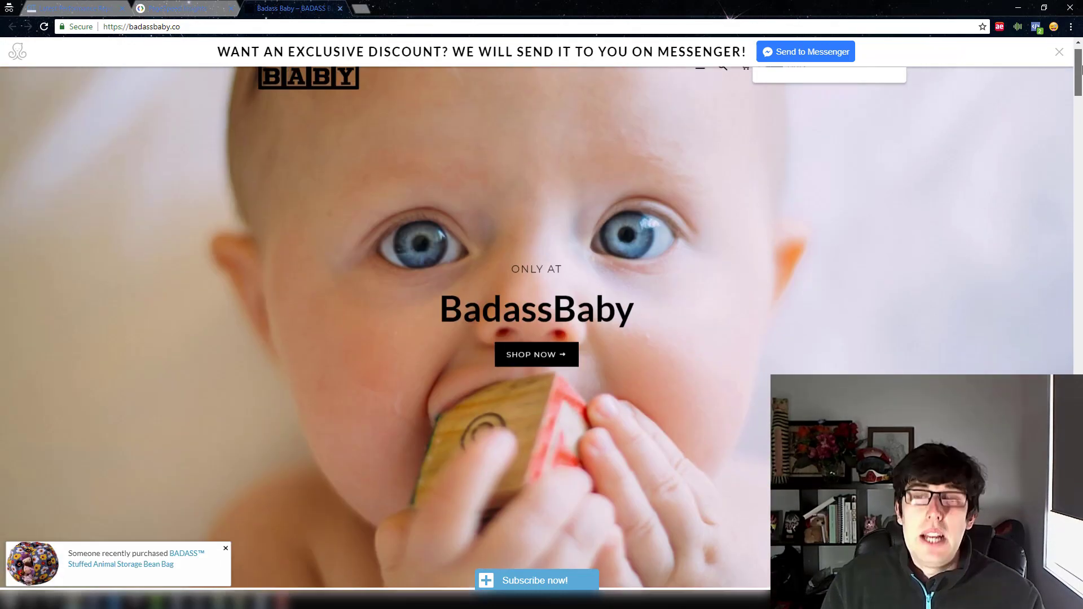